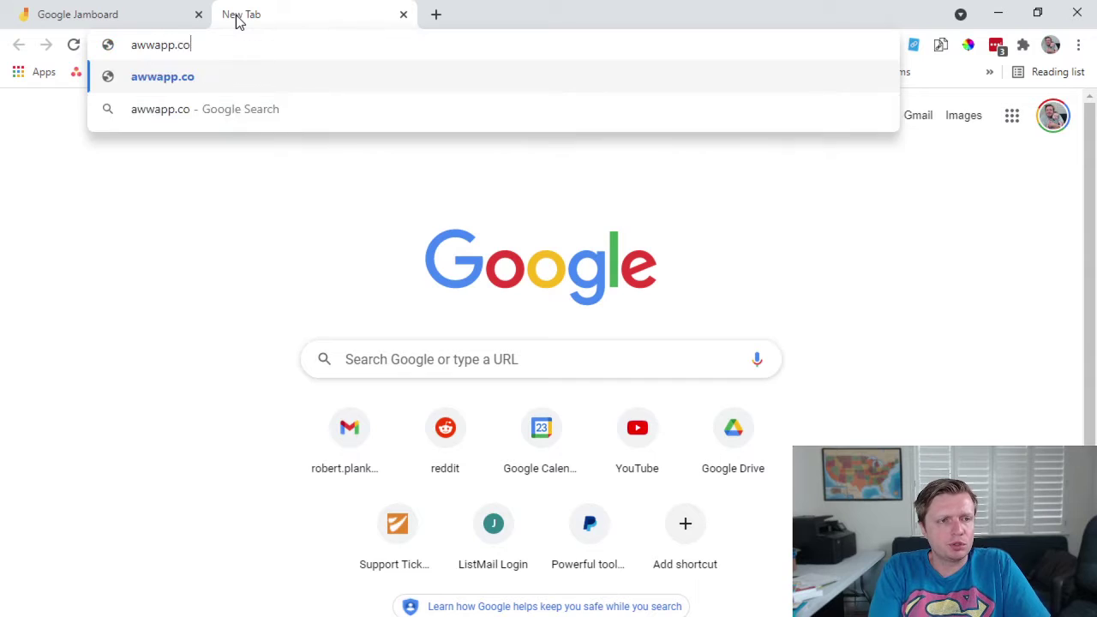
Step: Look up awwapp.co, return to the Google Jamboard page and close the online whiteboard site
key(Return)
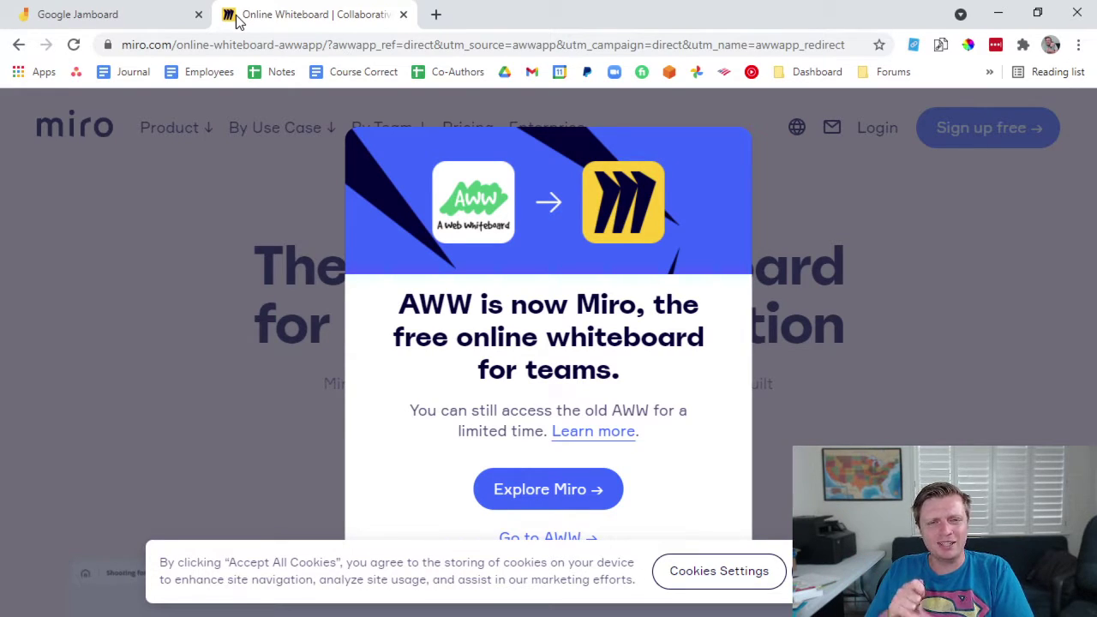
click(177, 11)
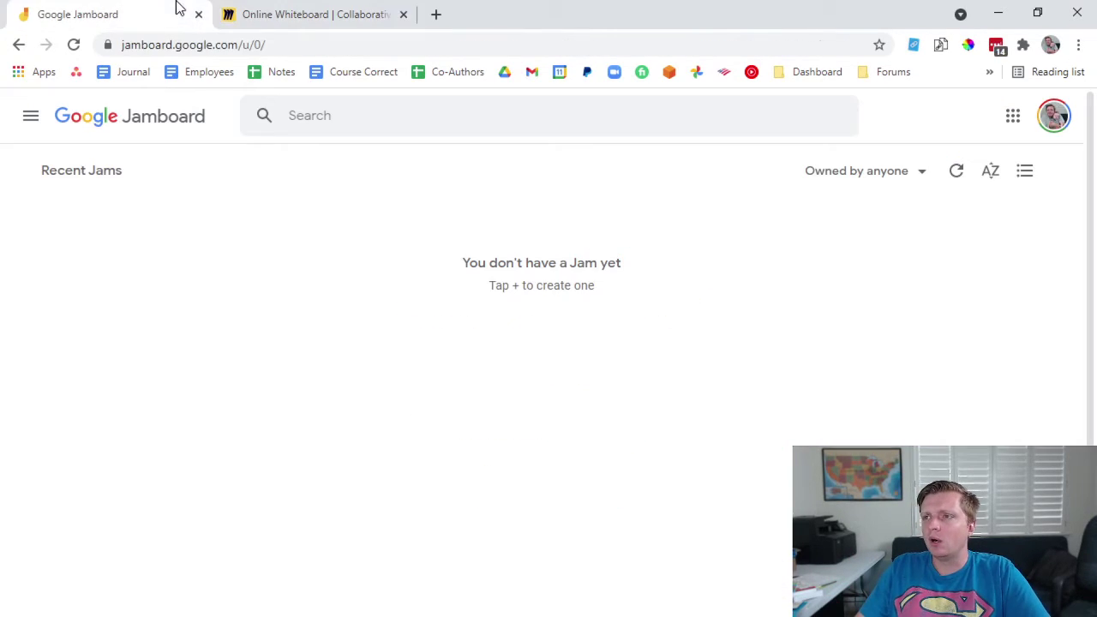
click(403, 15)
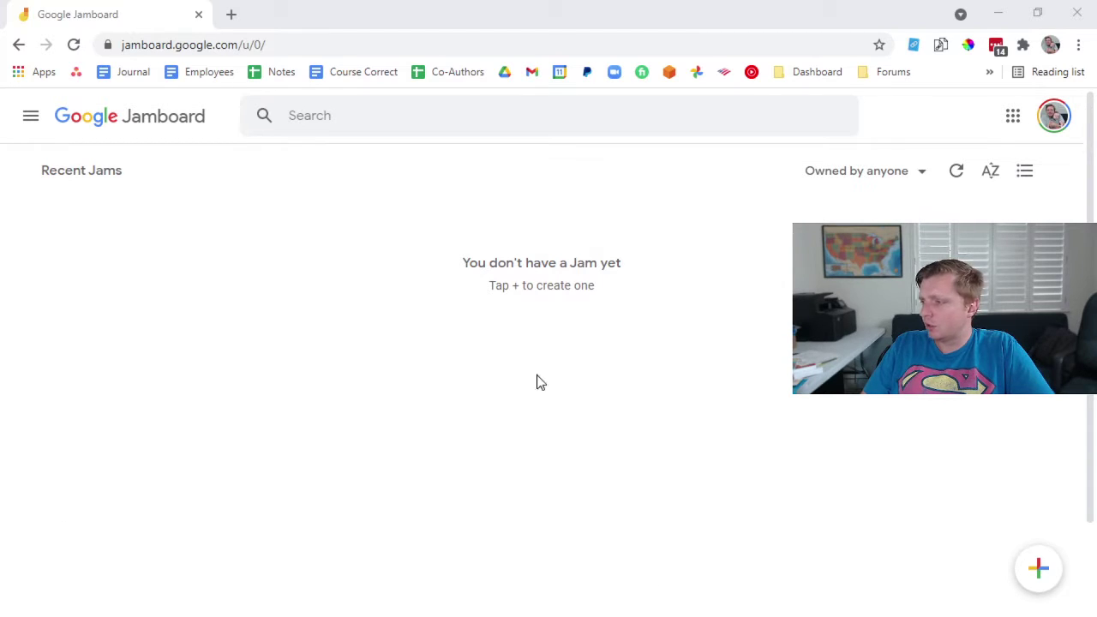
Step: Create a new jam, briefly view its frame overview and return to the blank frame
click(1038, 573)
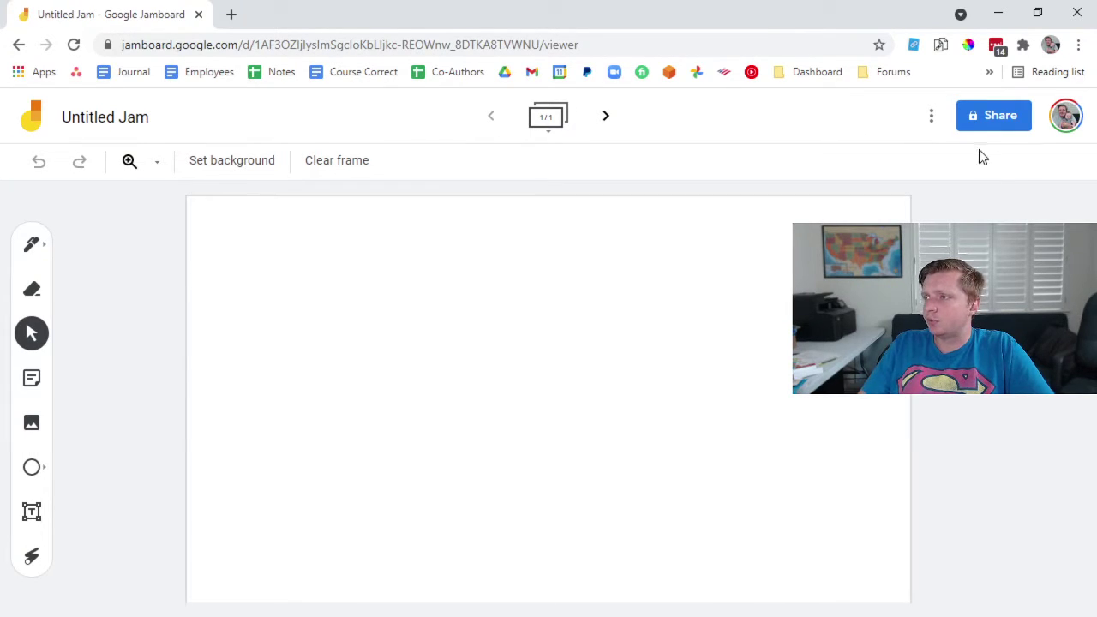
click(550, 119)
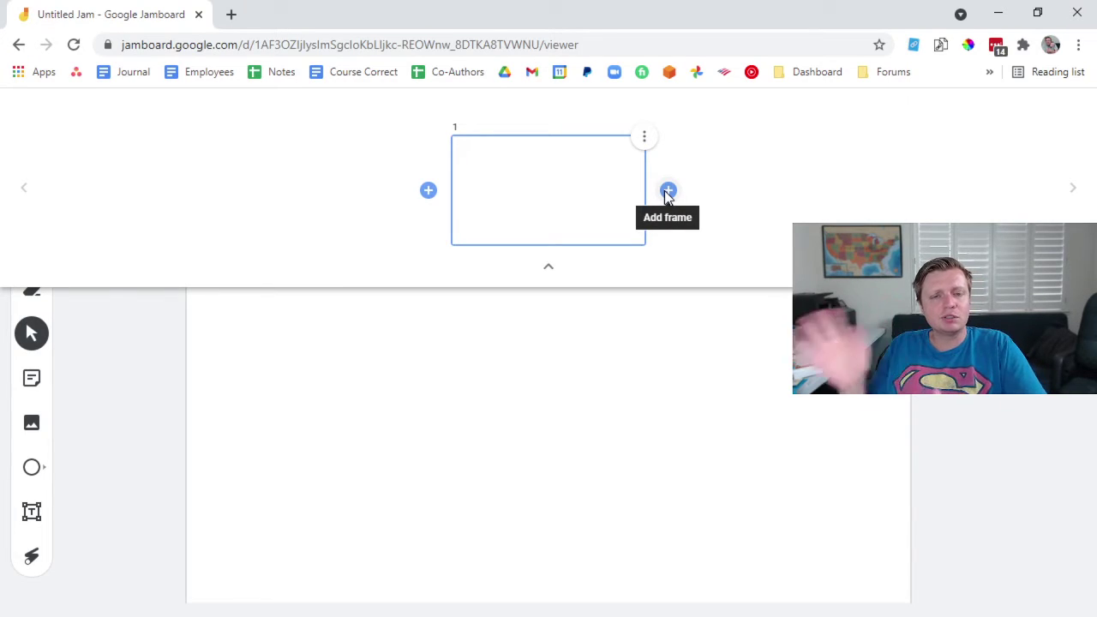
click(325, 357)
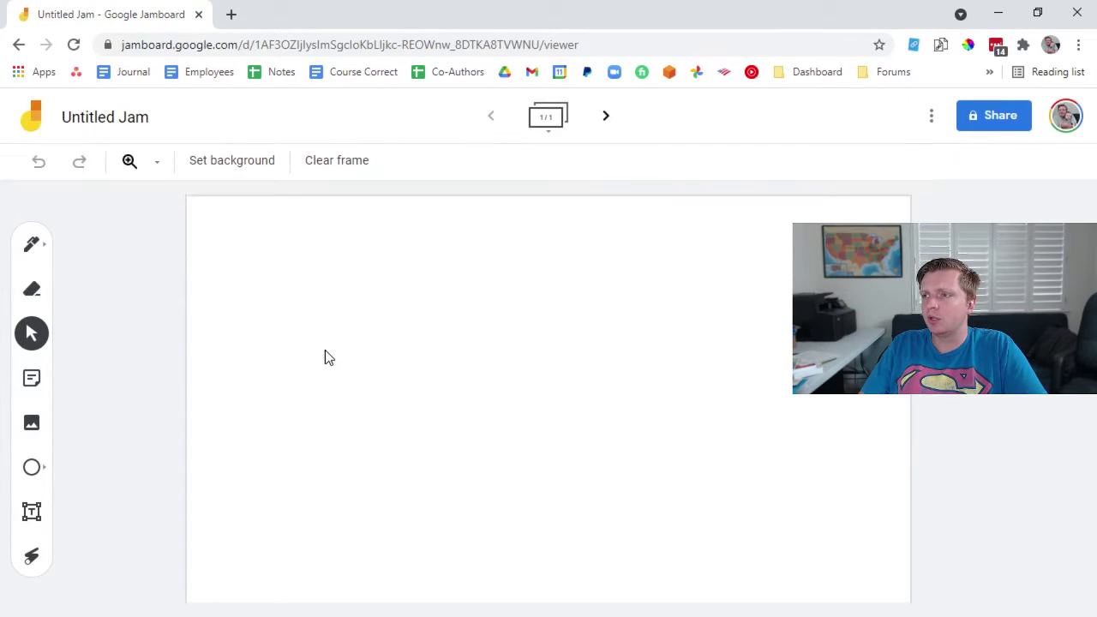
Step: Rename the untitled jam as "Types of Thinking"
click(129, 120)
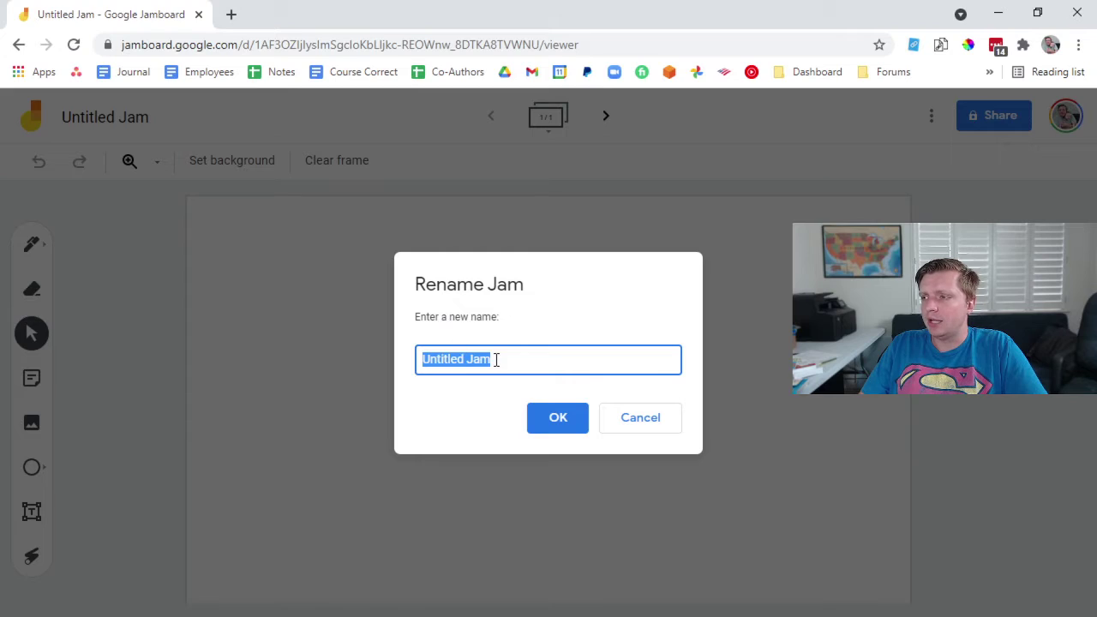
click(496, 360)
key(ctrl+a)
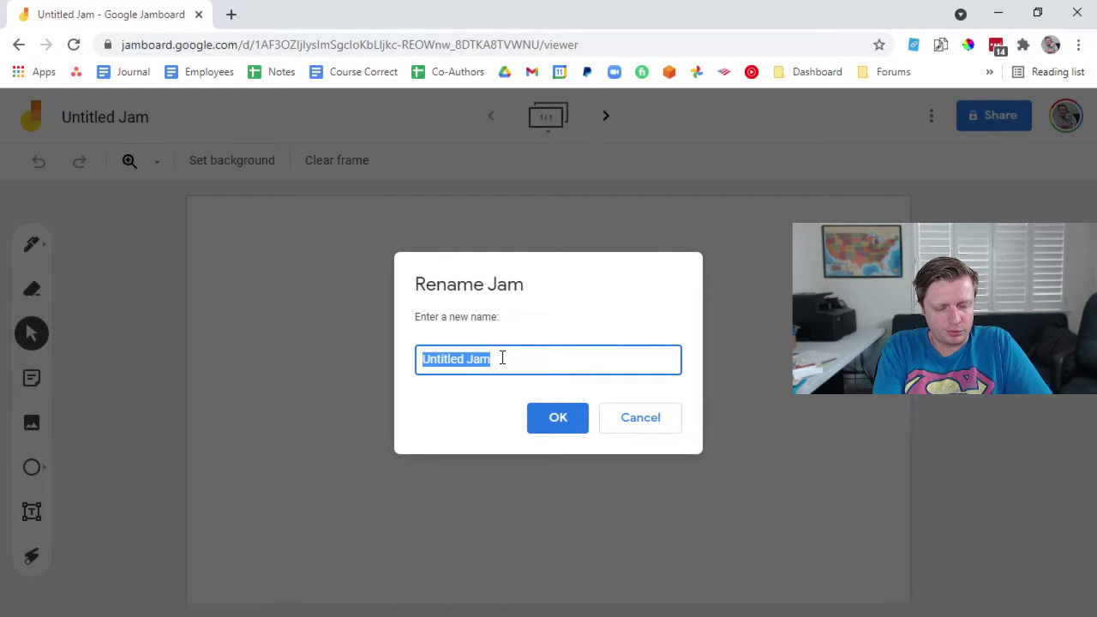
text(Types of Thinking)
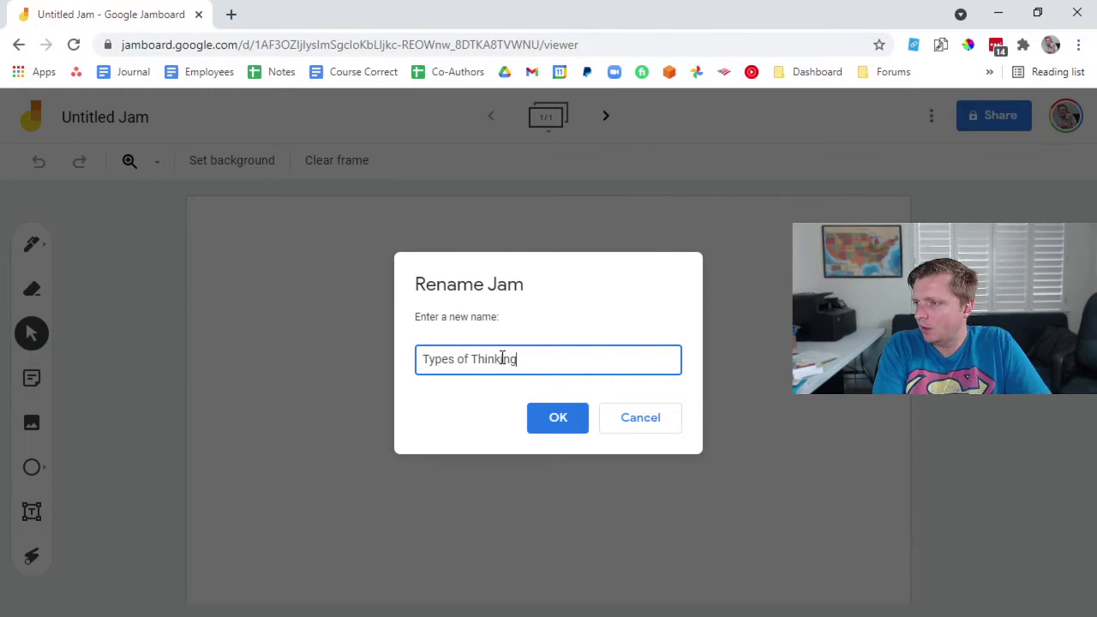
key(Return)
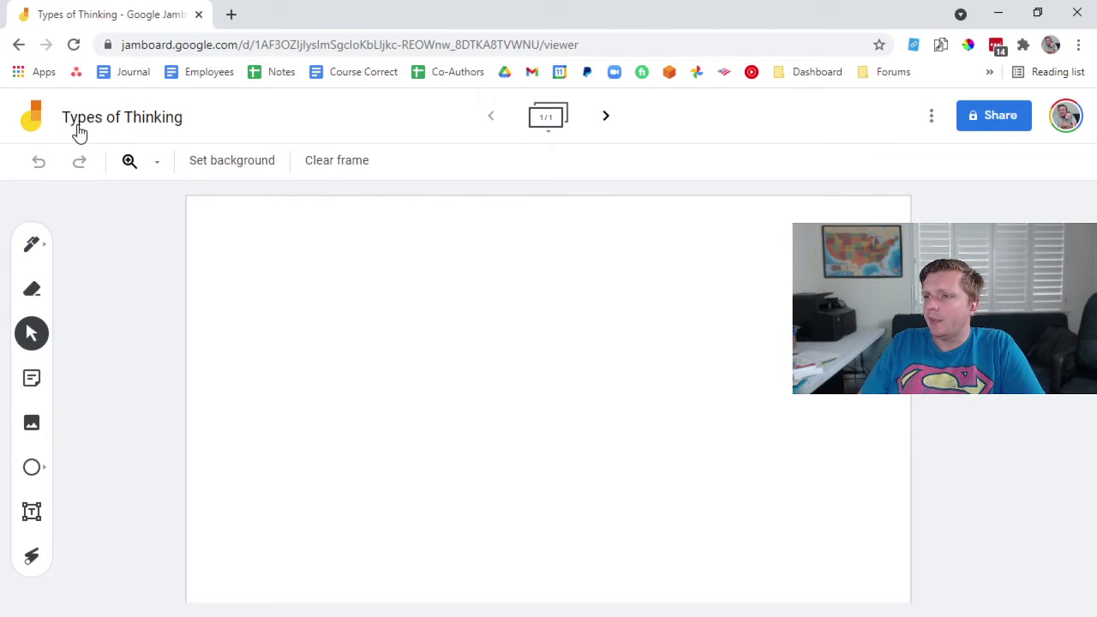
Step: Go back to the list of recent jams and reopen "Types of Thinking"
click(40, 127)
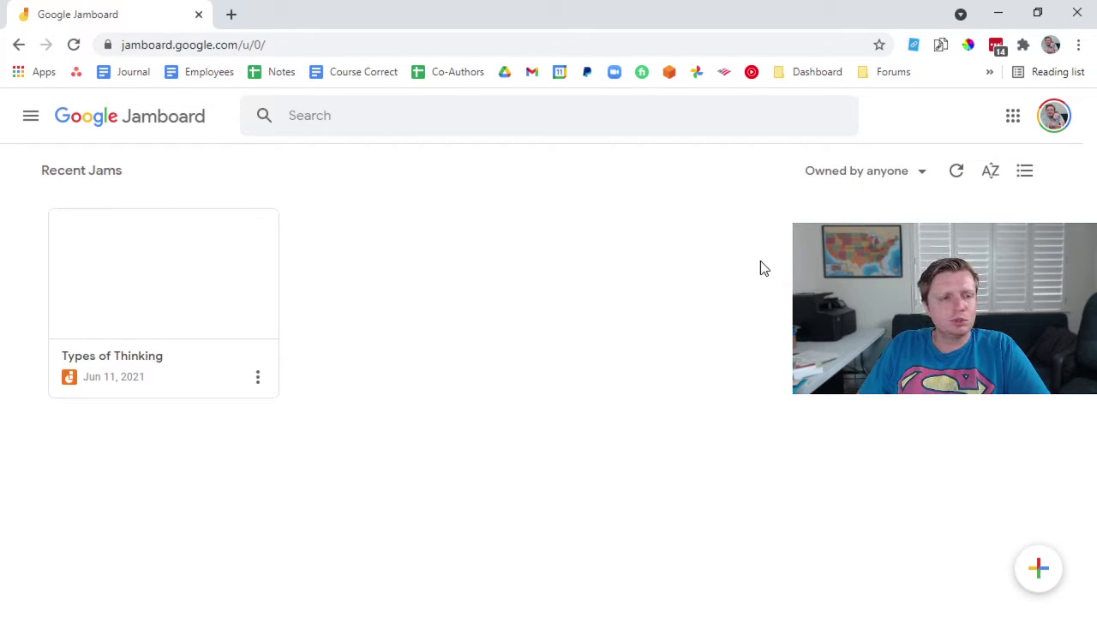
click(125, 313)
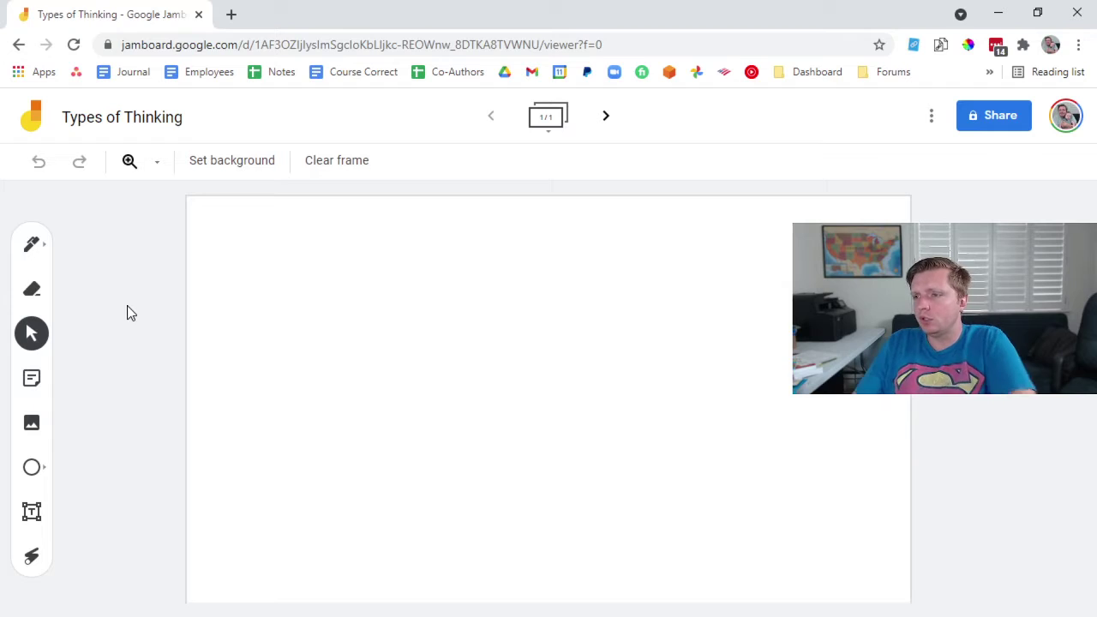
Step: Try the Pen in teal with freehand strokes on the blank frame and undo each stroke
click(36, 246)
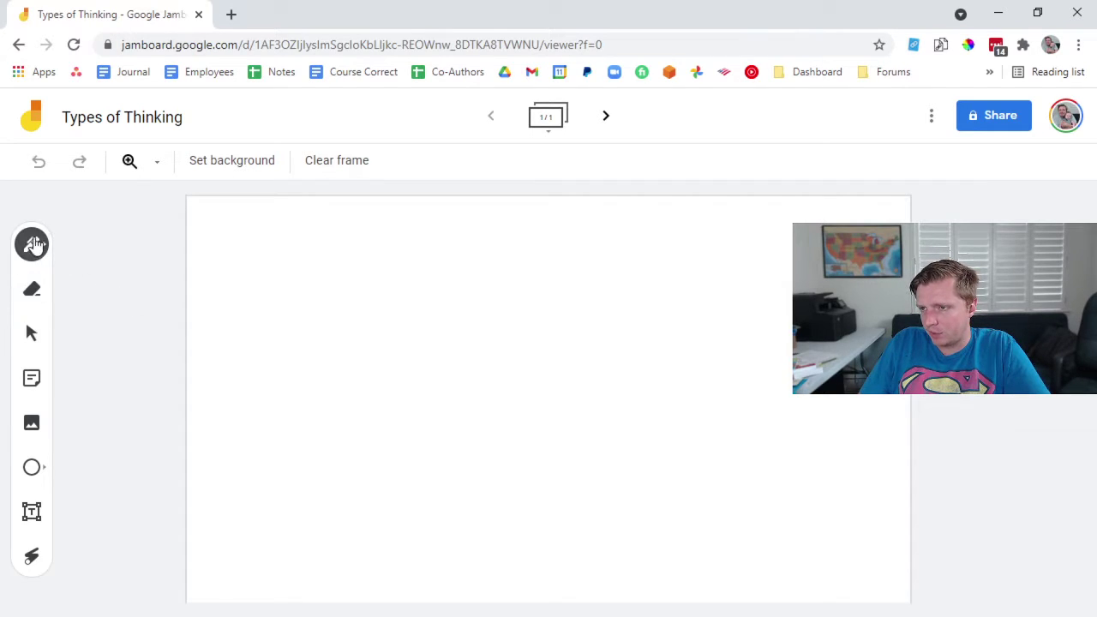
click(32, 245)
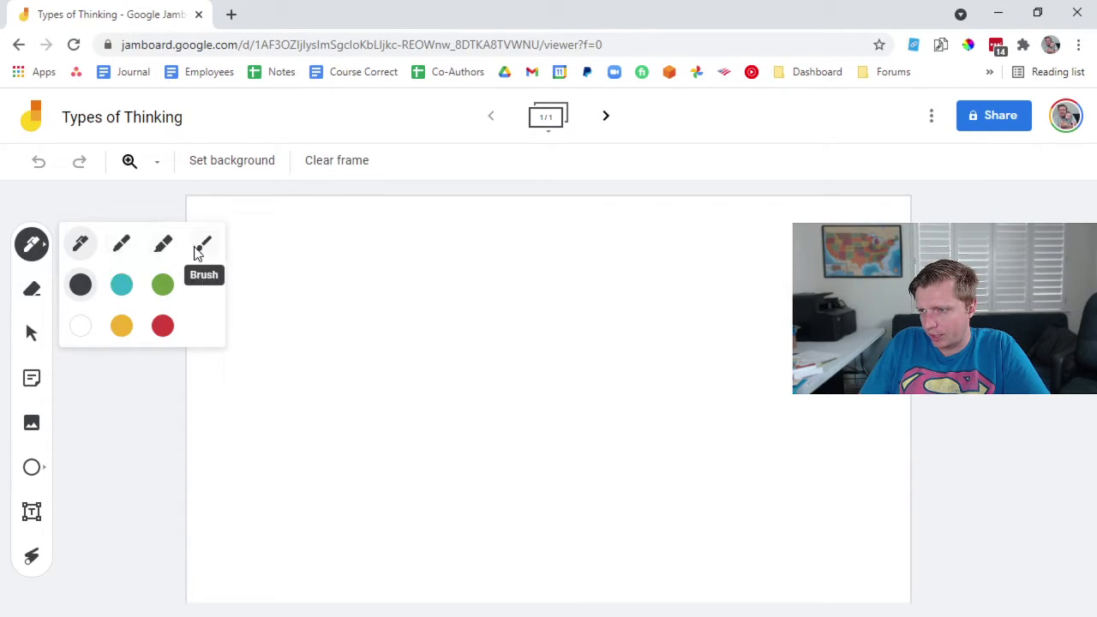
click(122, 284)
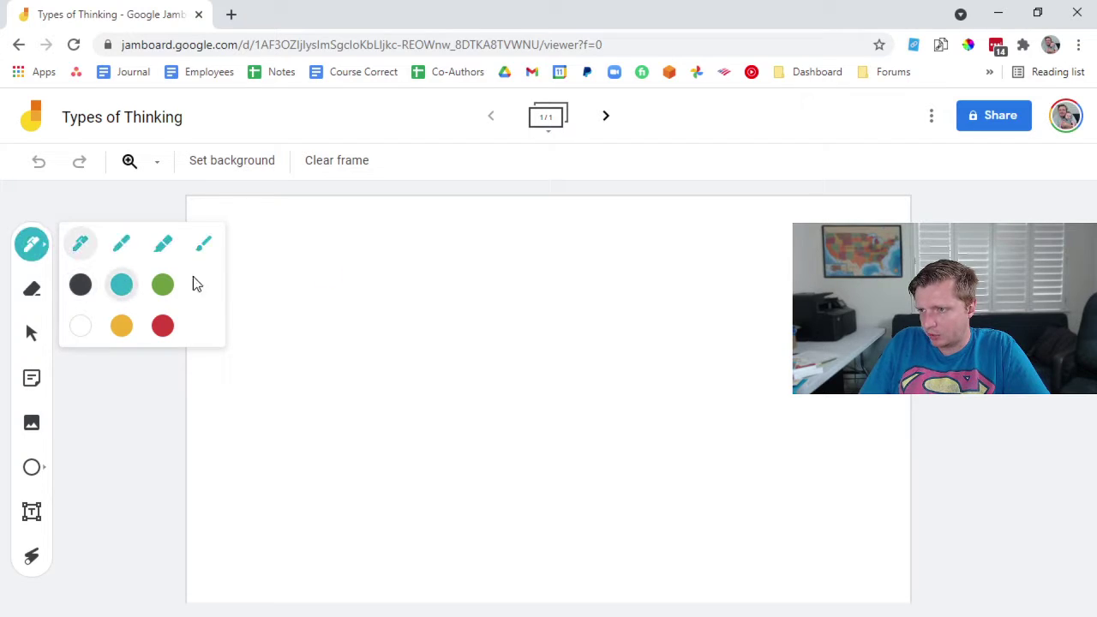
mouse_move(317, 283)
mouse_down()
mouse_move(889, 360)
mouse_move(536, 571)
mouse_move(284, 343)
mouse_move(282, 306)
mouse_up()
key(ctrl+z)
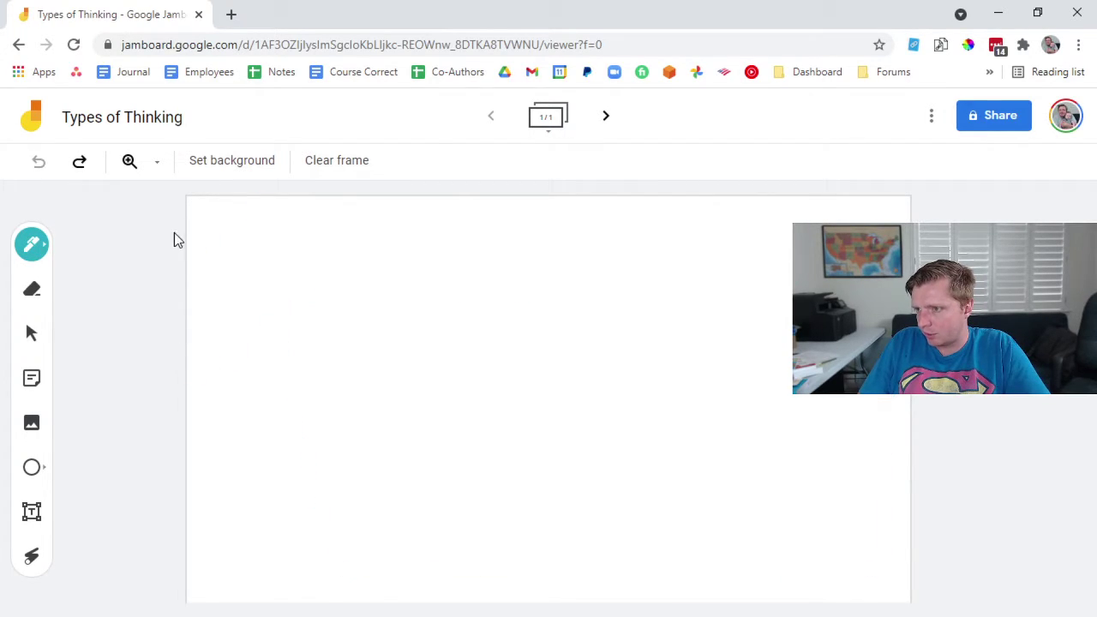
mouse_move(260, 244)
mouse_down()
mouse_move(780, 254)
mouse_move(843, 527)
mouse_move(453, 568)
mouse_move(291, 335)
mouse_move(263, 240)
mouse_up()
key(ctrl+z)
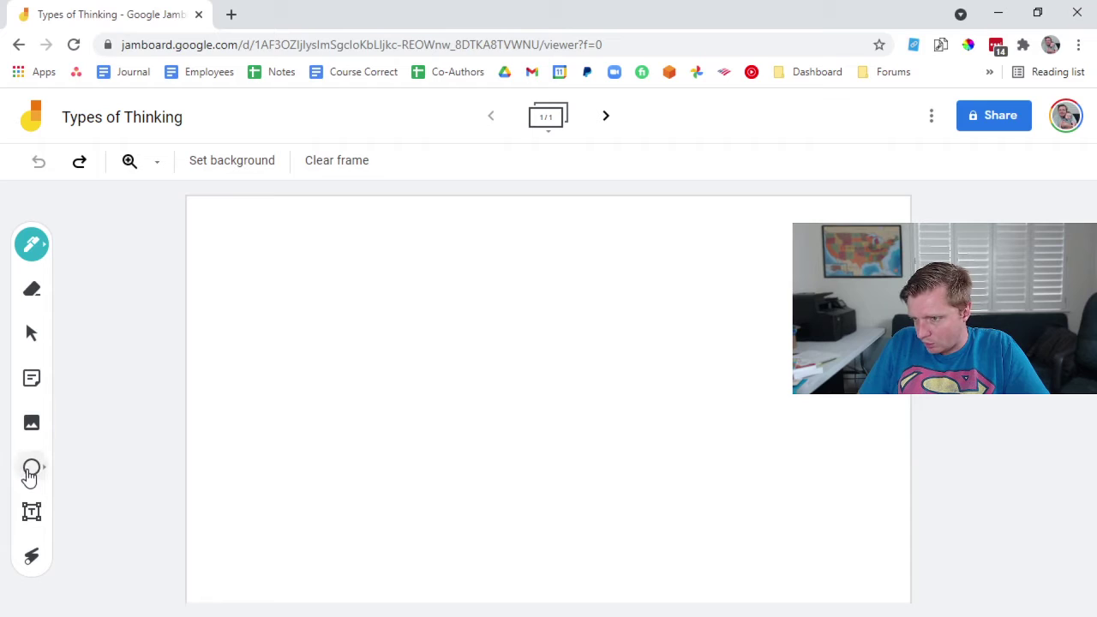
Step: Draw a large rectangle with the square shape and move it toward the middle of the frame
click(41, 471)
click(120, 466)
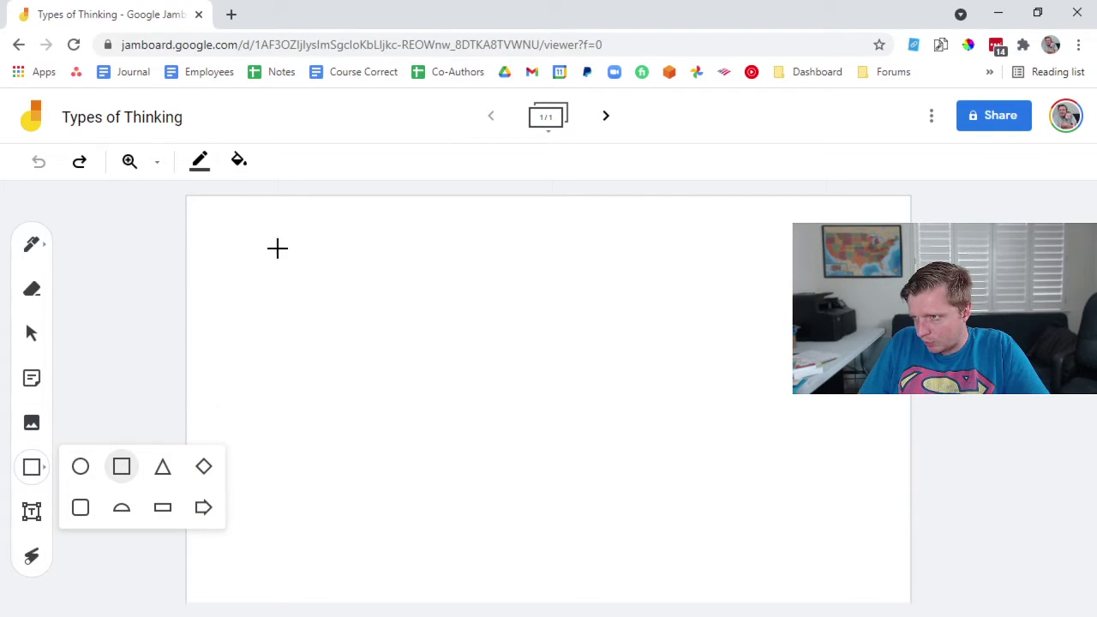
mouse_move(297, 255)
mouse_down()
mouse_move(600, 492)
mouse_move(815, 580)
mouse_move(763, 546)
mouse_move(663, 568)
mouse_move(687, 574)
mouse_up()
drag(512, 426, 578, 414)
click(206, 395)
click(31, 467)
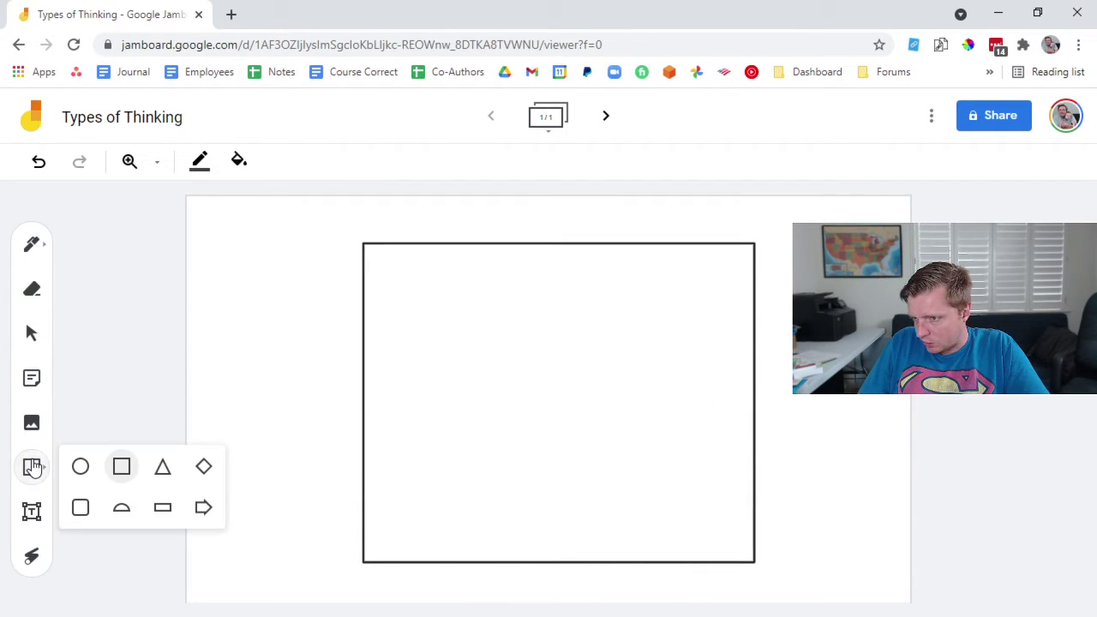
click(34, 476)
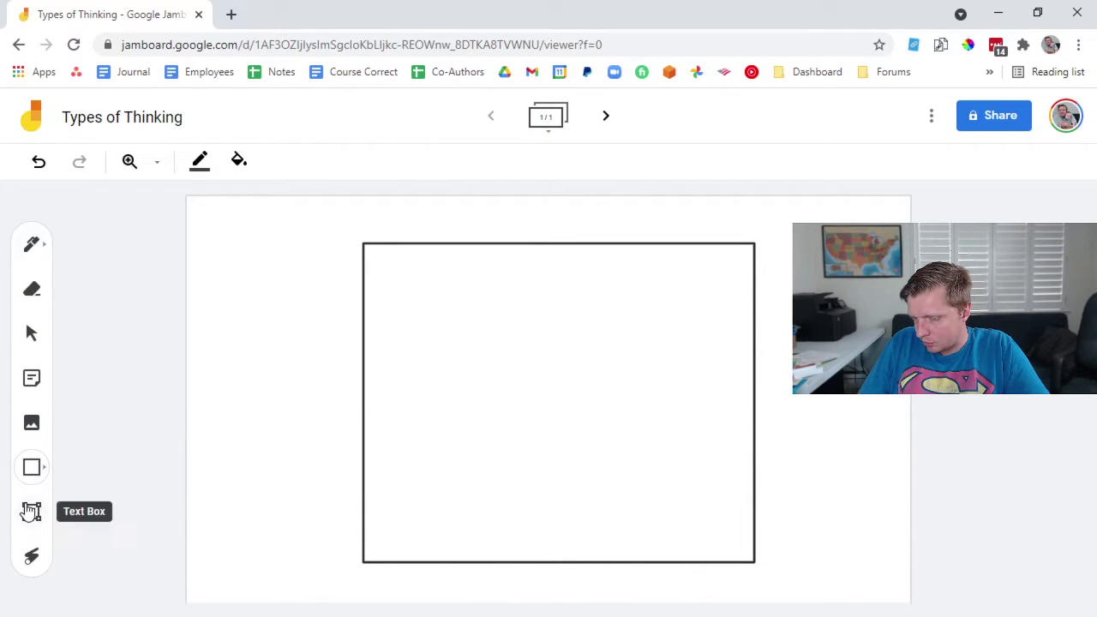
Step: Divide the rectangle into four quadrants with one vertical and one horizontal line in black Pen
click(32, 244)
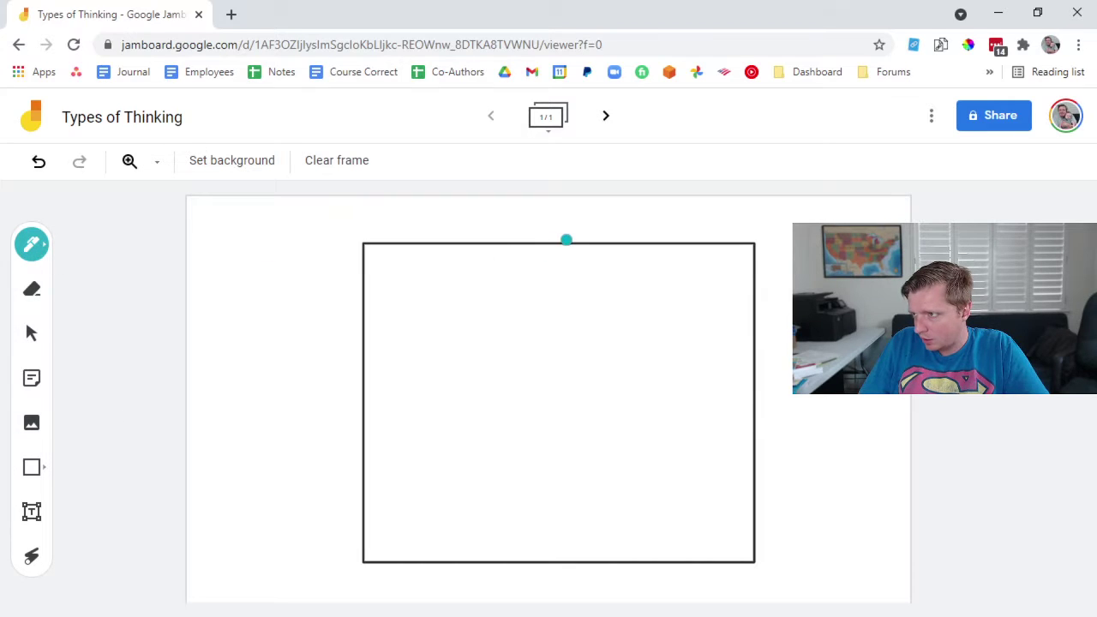
click(34, 249)
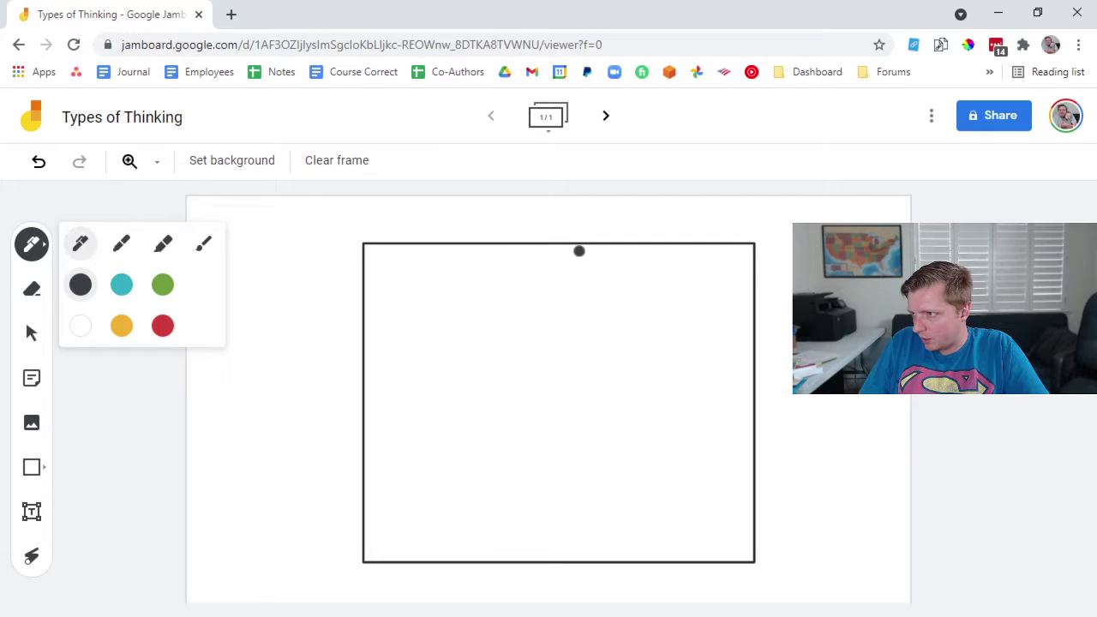
drag(575, 244, 573, 560)
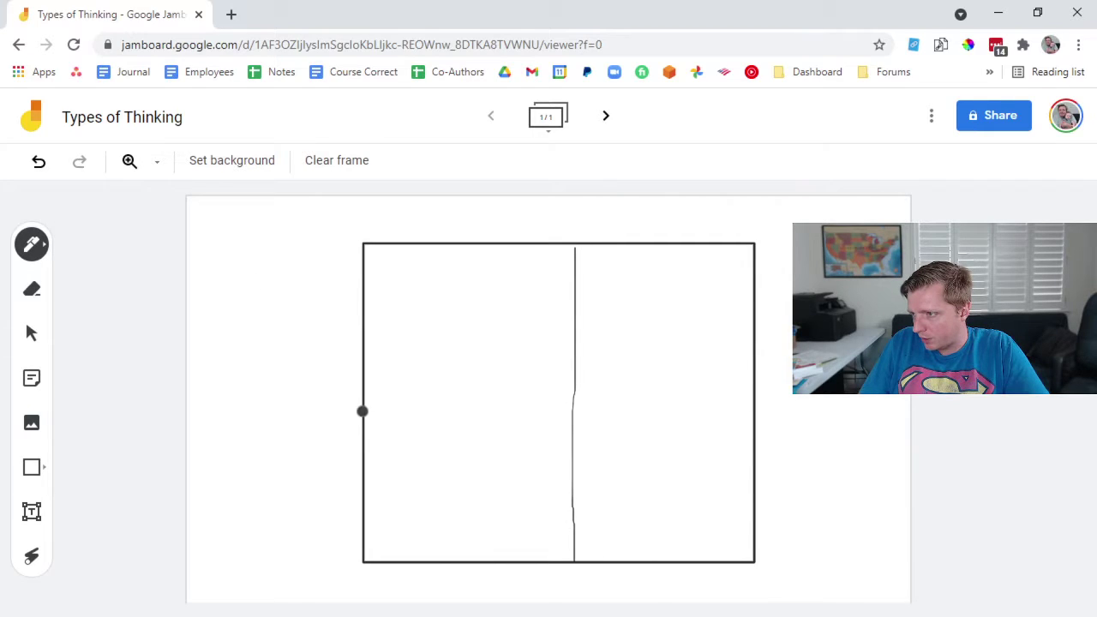
drag(362, 411, 756, 399)
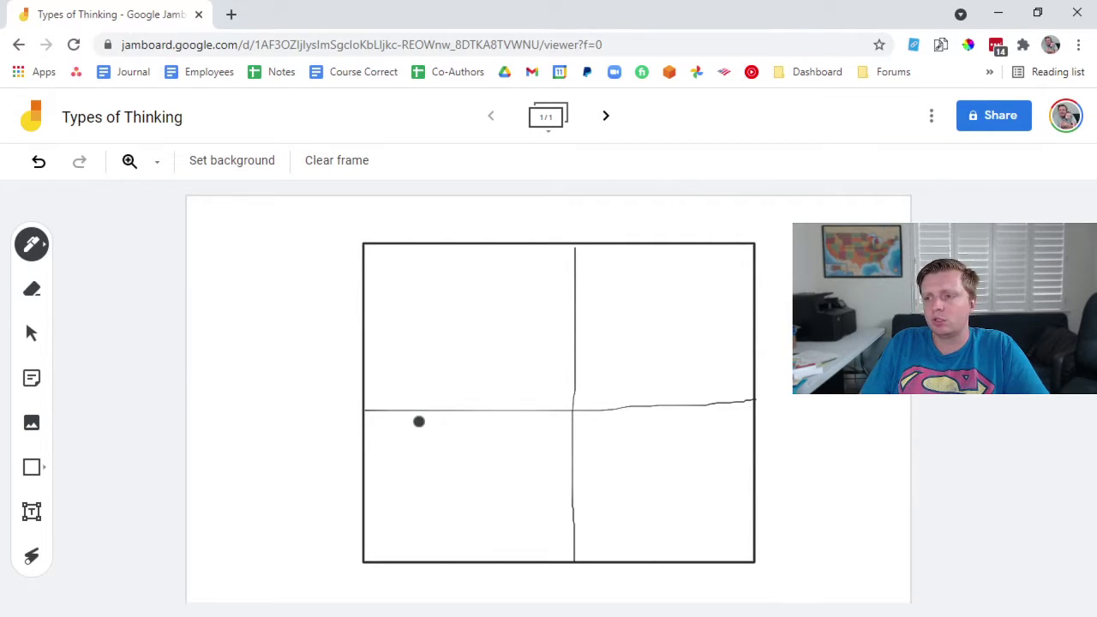
Step: Switch to the Marker, try a black stroke in the upper-left quadrant and undo it
click(37, 476)
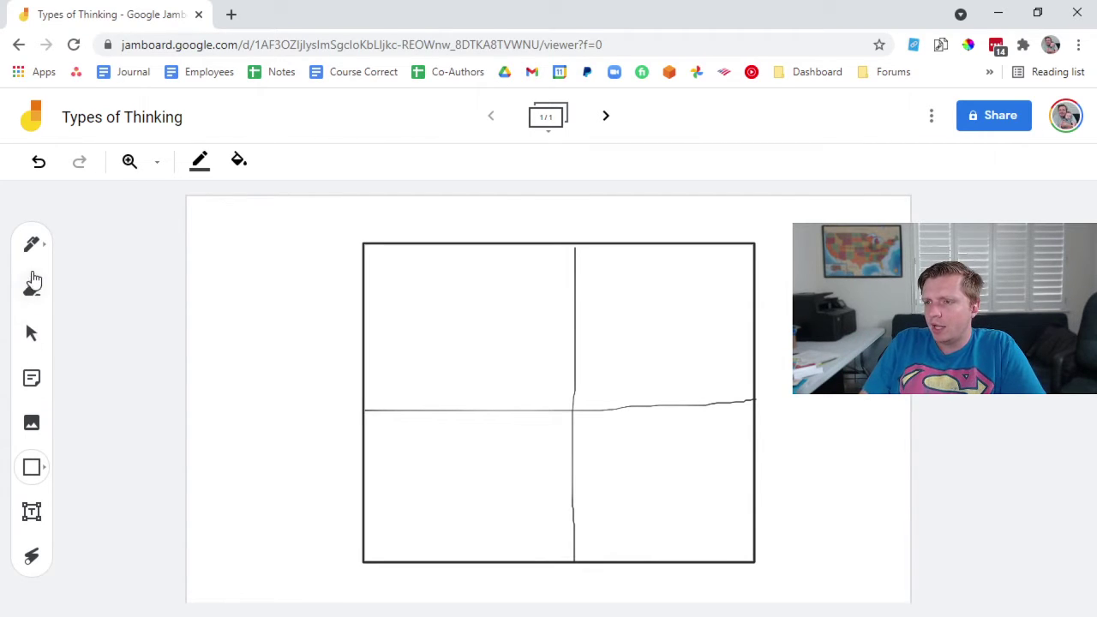
click(32, 244)
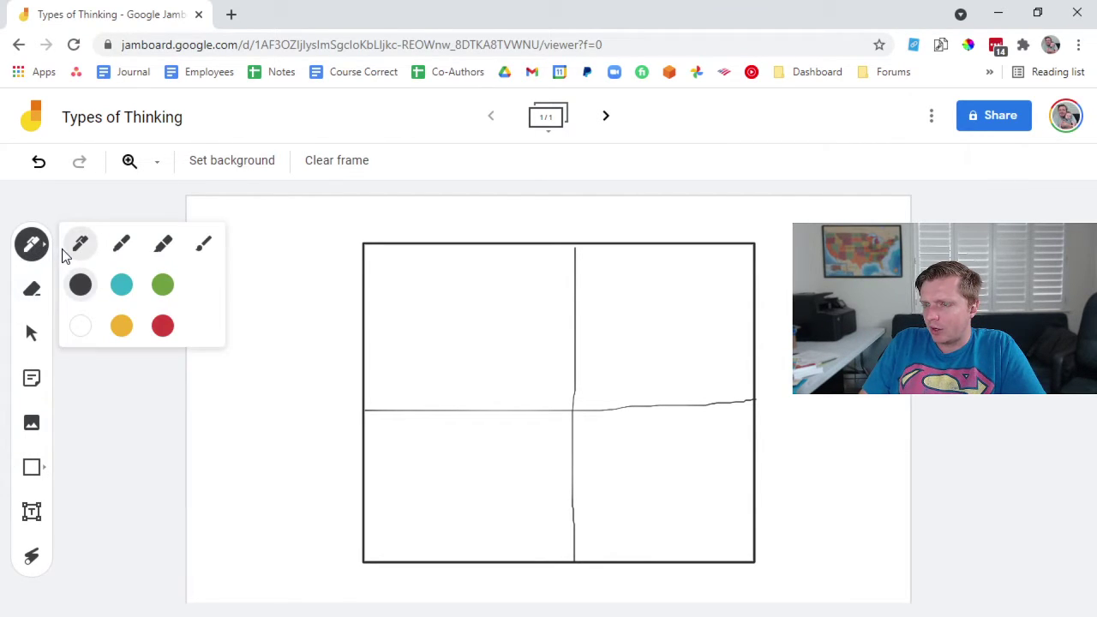
click(118, 246)
mouse_move(382, 302)
mouse_down()
mouse_move(391, 336)
mouse_move(426, 308)
mouse_move(395, 338)
mouse_up()
key(ctrl+z)
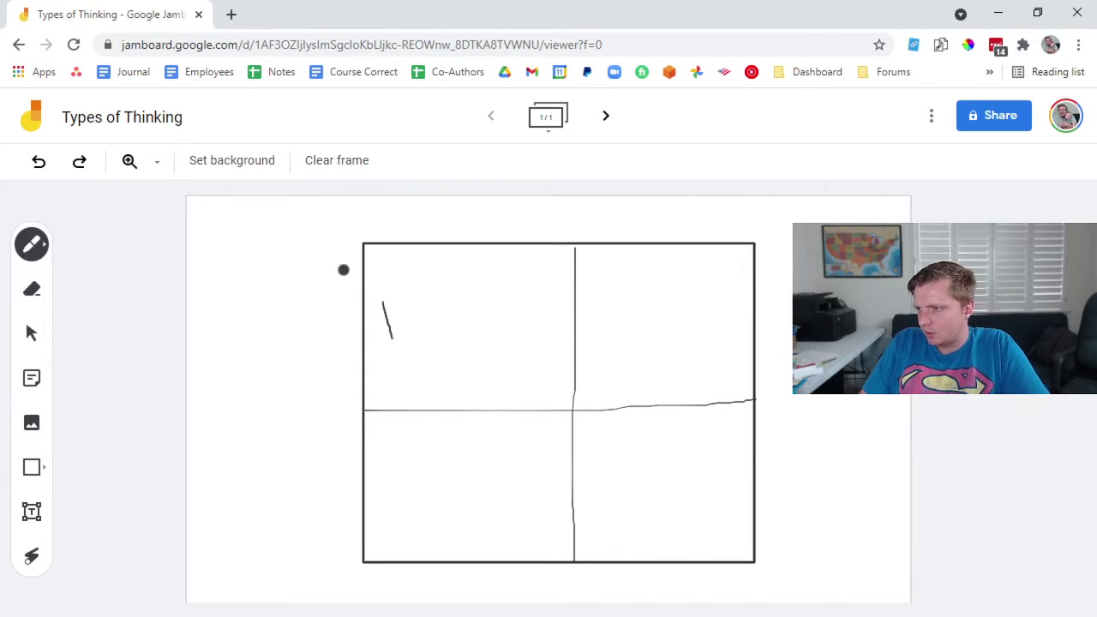
key(ctrl+z)
Step: Handwrite teal labels in the quadrants: DC upper left, DE upper right, SC lower left and SE lower right
click(32, 245)
click(121, 284)
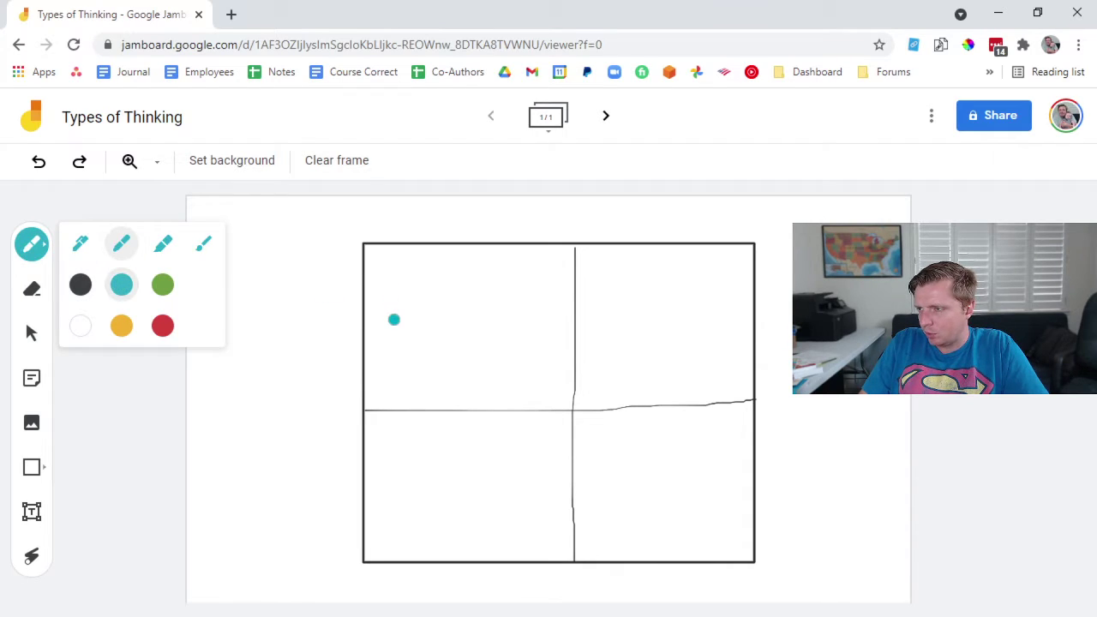
mouse_move(394, 325)
mouse_down()
mouse_move(402, 377)
mouse_move(416, 326)
mouse_move(406, 368)
mouse_up()
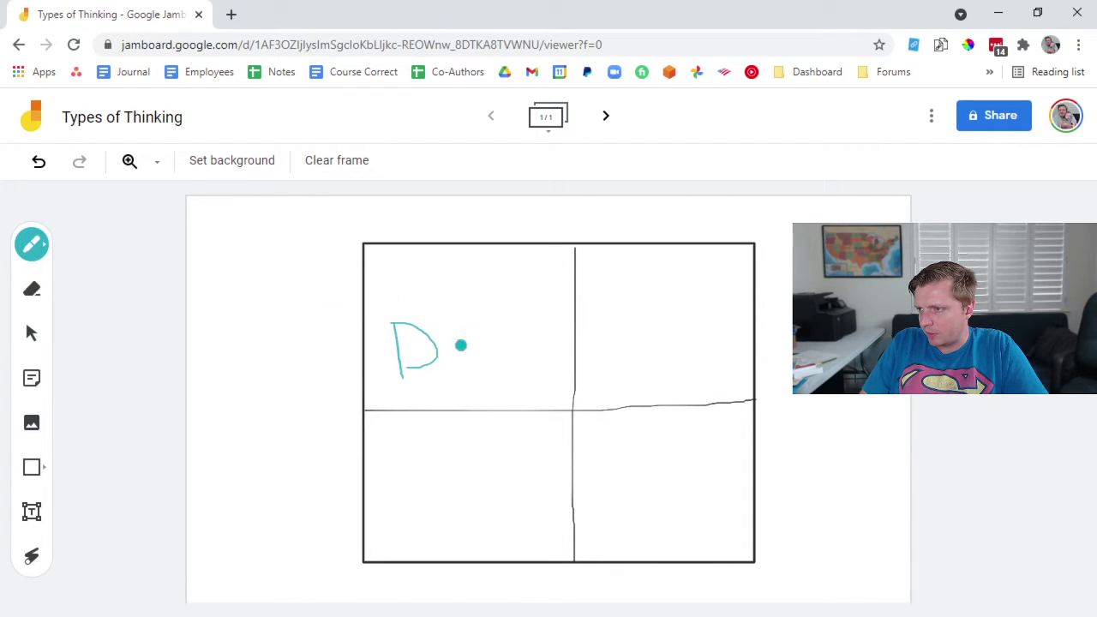
mouse_move(482, 323)
mouse_down()
mouse_move(449, 356)
mouse_move(472, 362)
mouse_up()
drag(617, 325, 632, 384)
mouse_move(668, 326)
mouse_down()
mouse_move(717, 326)
mouse_move(676, 382)
mouse_move(724, 379)
mouse_up()
drag(679, 357, 722, 356)
drag(430, 501, 405, 543)
drag(468, 504, 478, 536)
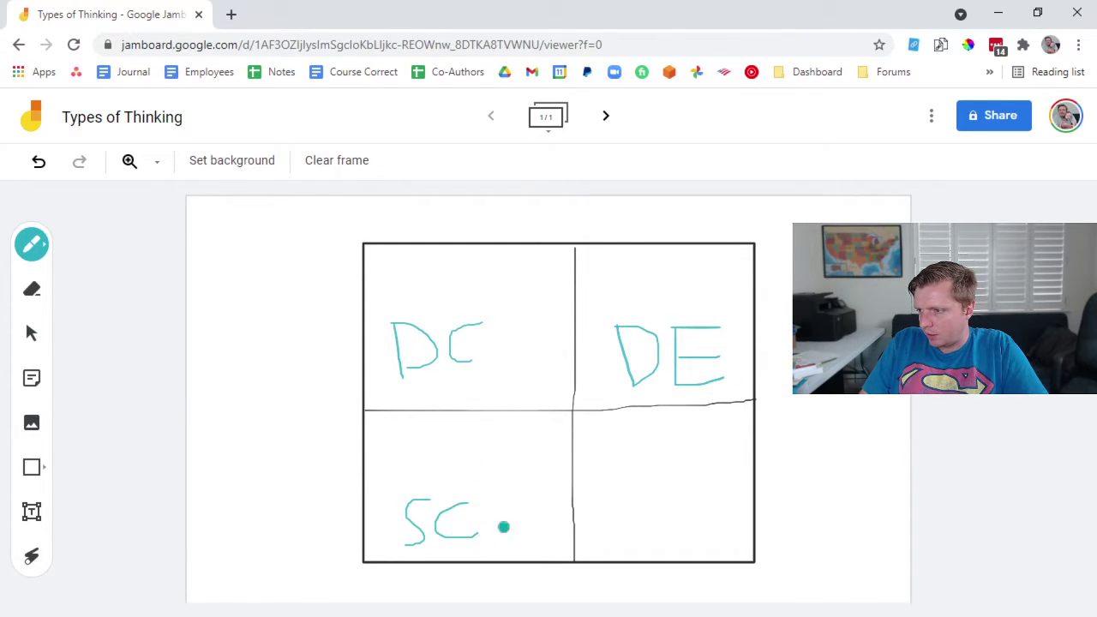
mouse_move(658, 504)
mouse_down()
mouse_move(622, 544)
mouse_move(715, 497)
mouse_move(683, 541)
mouse_move(718, 545)
mouse_move(718, 524)
mouse_up()
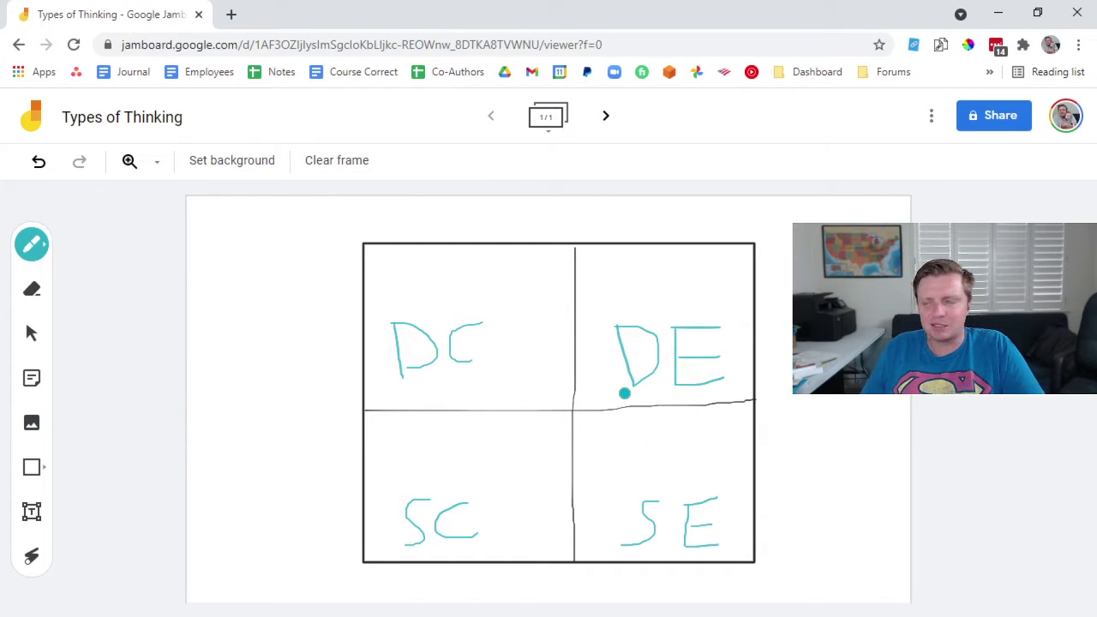
Step: Add two yellow sticky notes reading "Past" and "Present" to the frame
click(31, 379)
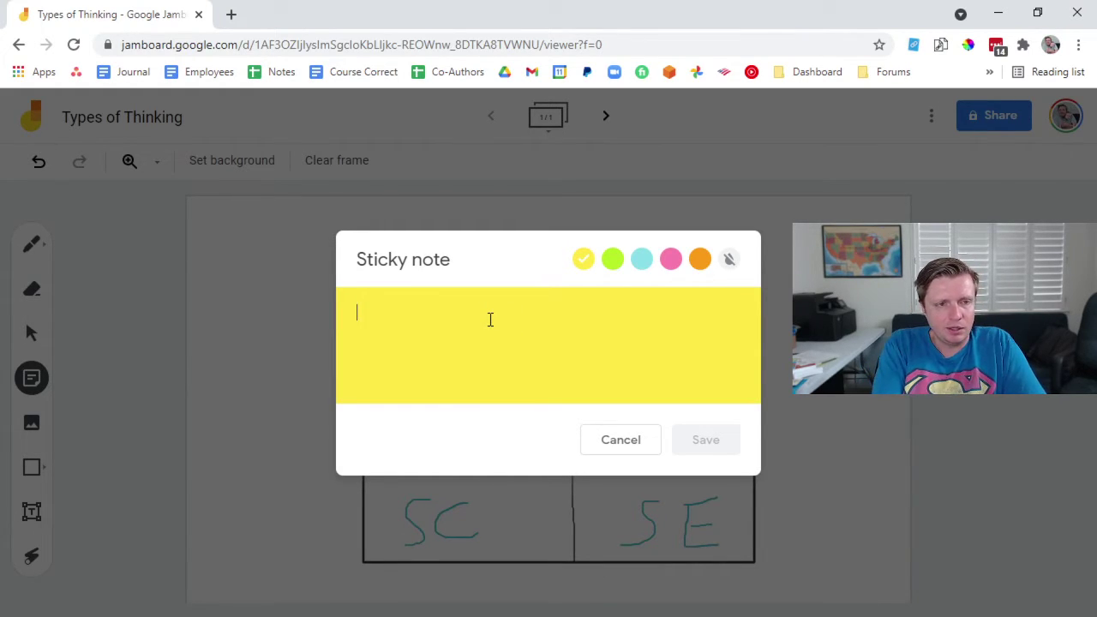
text(Past)
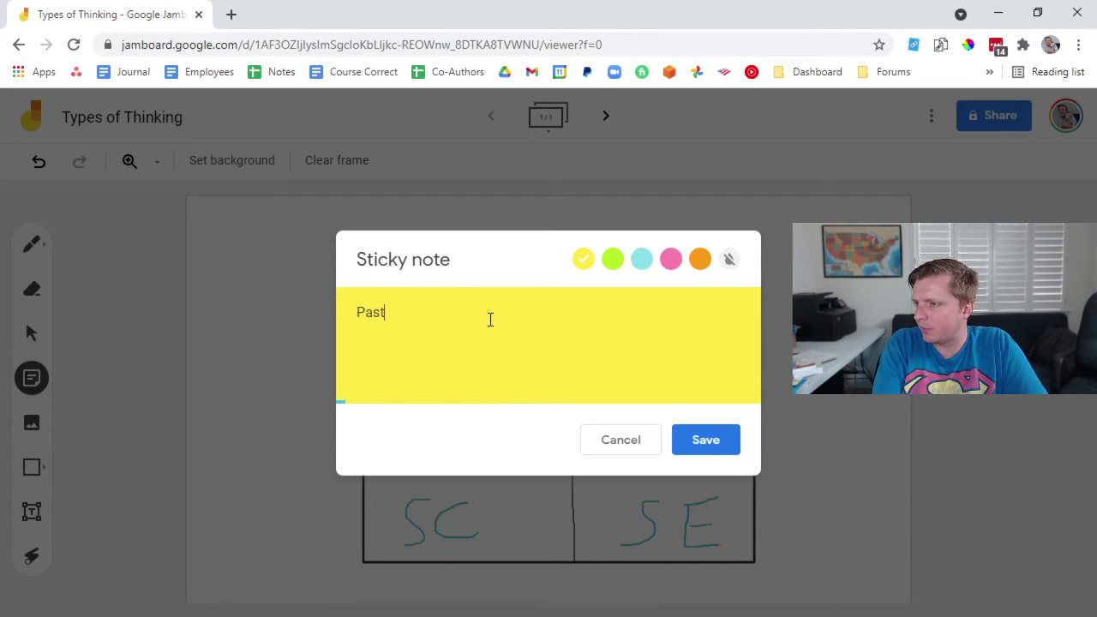
click(716, 437)
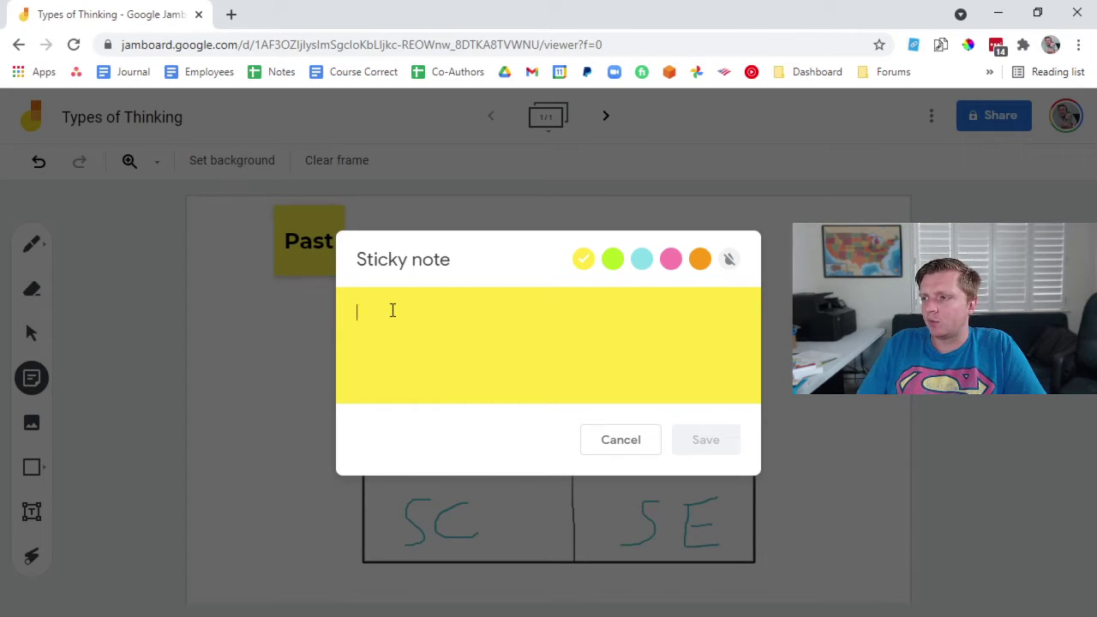
text(Present)
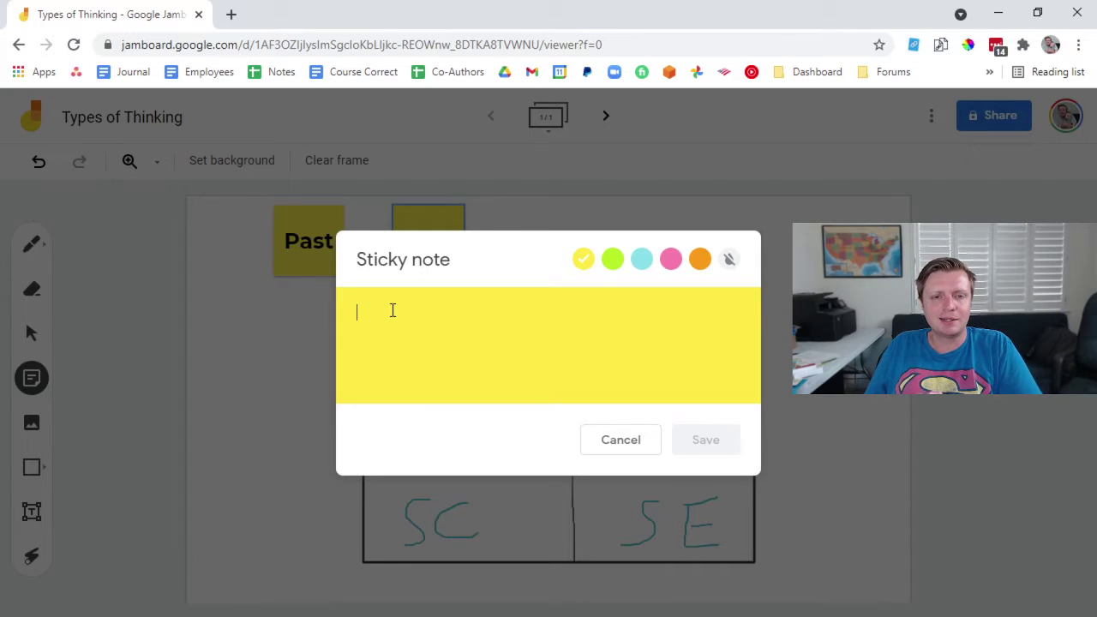
Step: Add yellow sticky notes reading "Future" and "All Time" and a green one reading "WHY"
text(F)
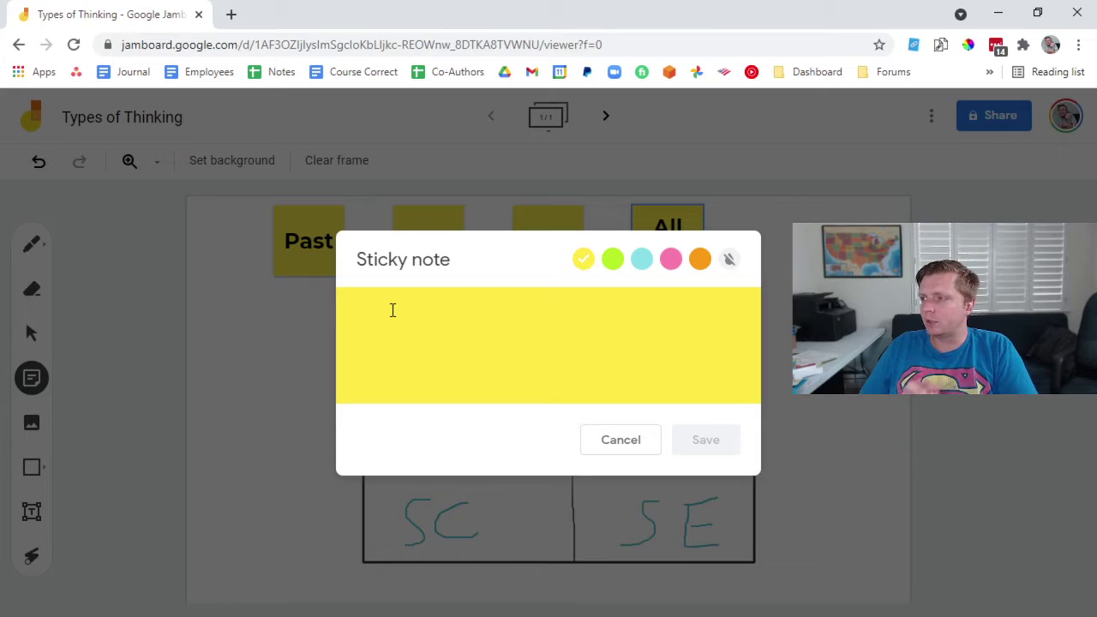
click(611, 258)
click(600, 332)
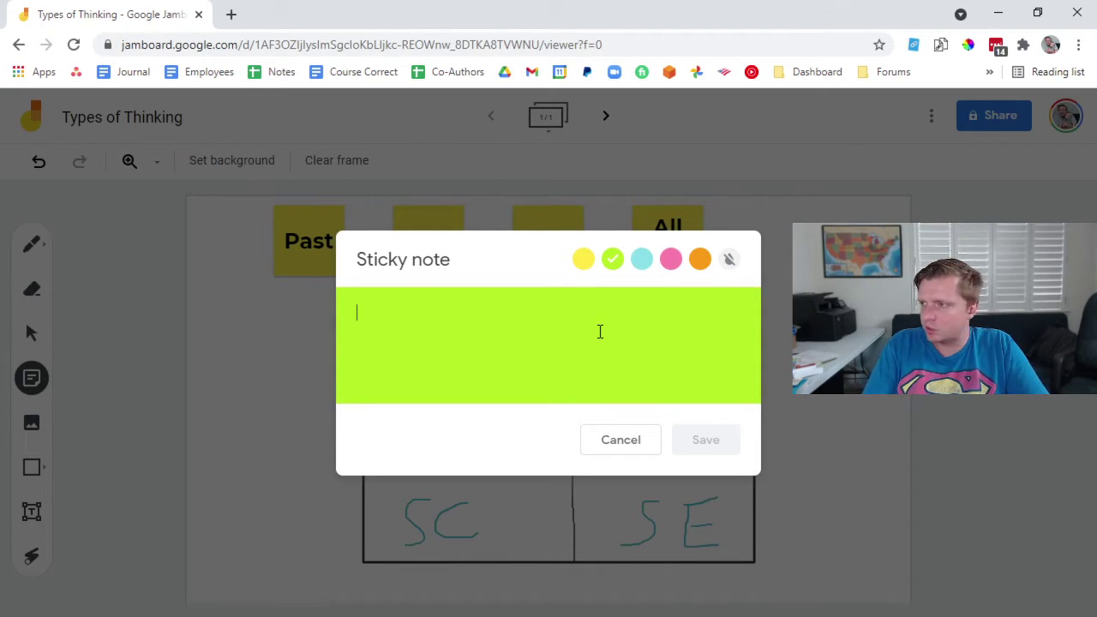
text(WHY)
key(Return)
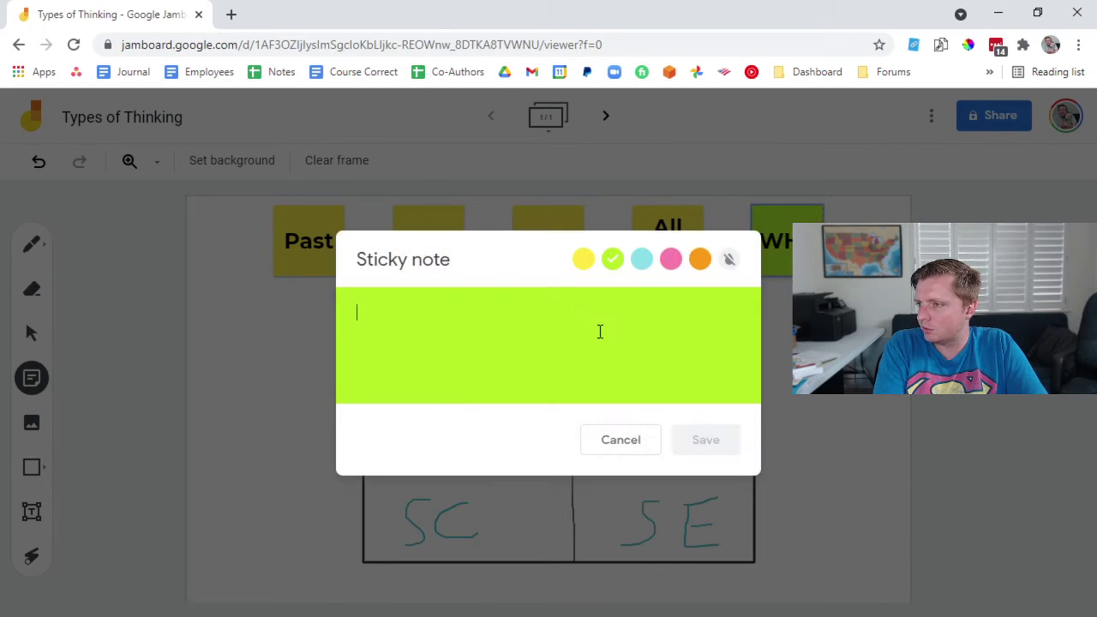
Step: Add three more green sticky notes reading "WHAT", "HOW-TO" and "WHAT-IF", and stop adding notes
text(WHAT)
key(Return)
text(HOW-TO)
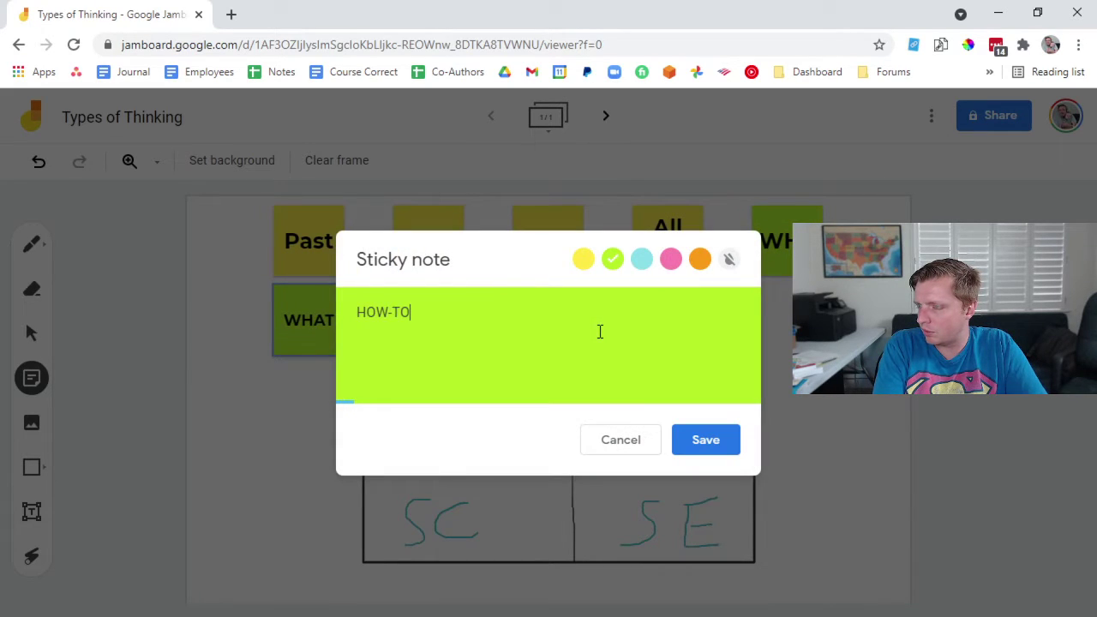
key(Return)
text(WHAT-IF)
key(Return)
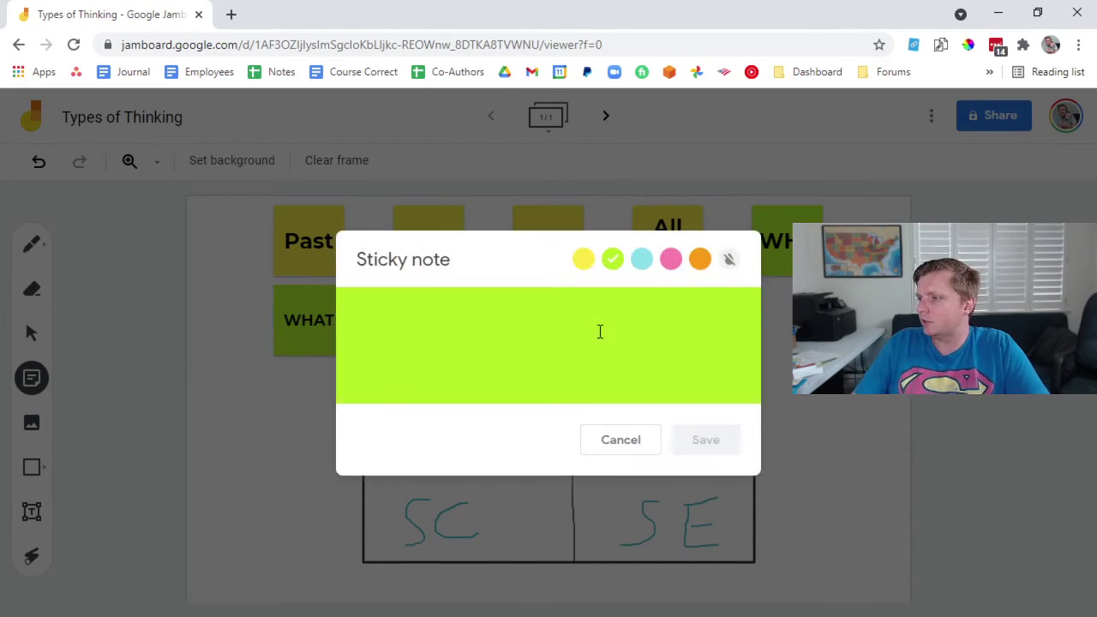
click(617, 439)
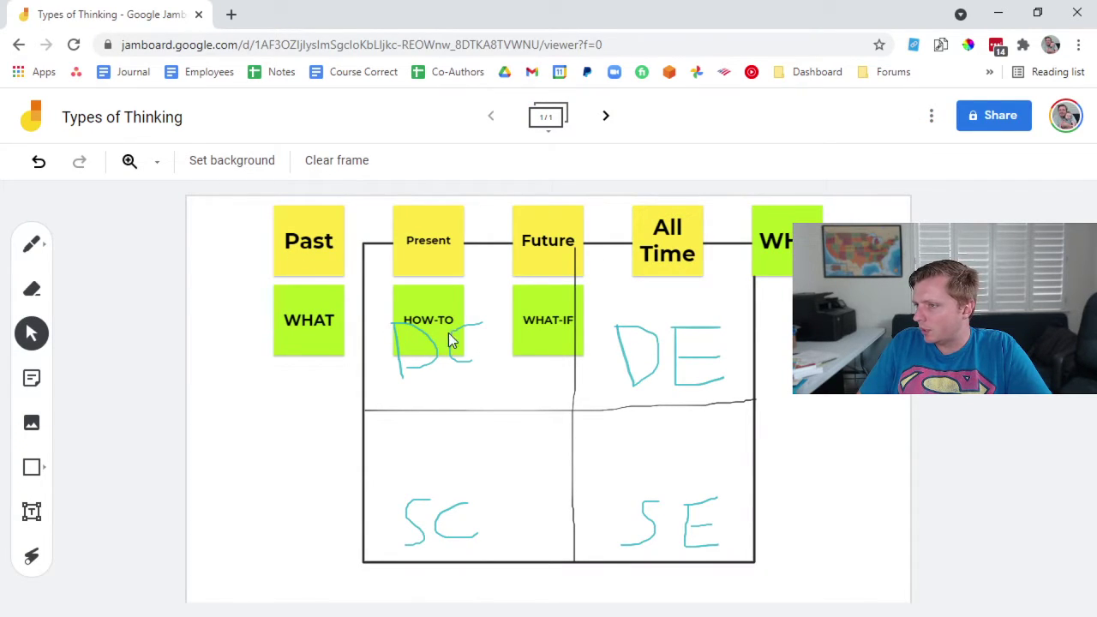
Step: Move the green WHY note to the upper-right corner of the DE quadrant
drag(788, 248, 689, 314)
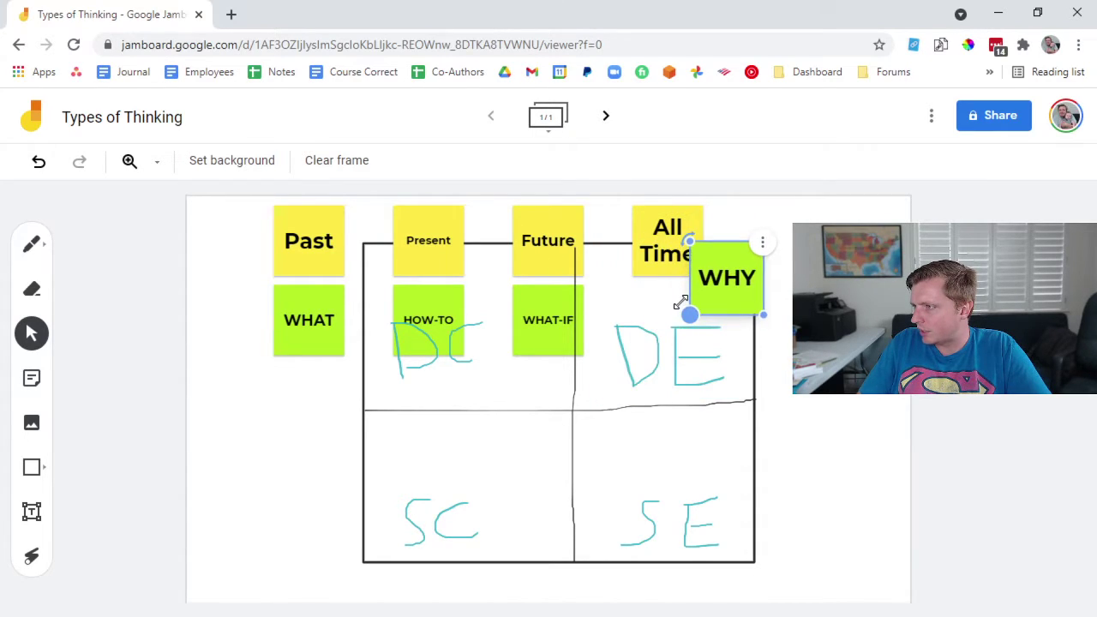
click(763, 242)
mouse_move(792, 332)
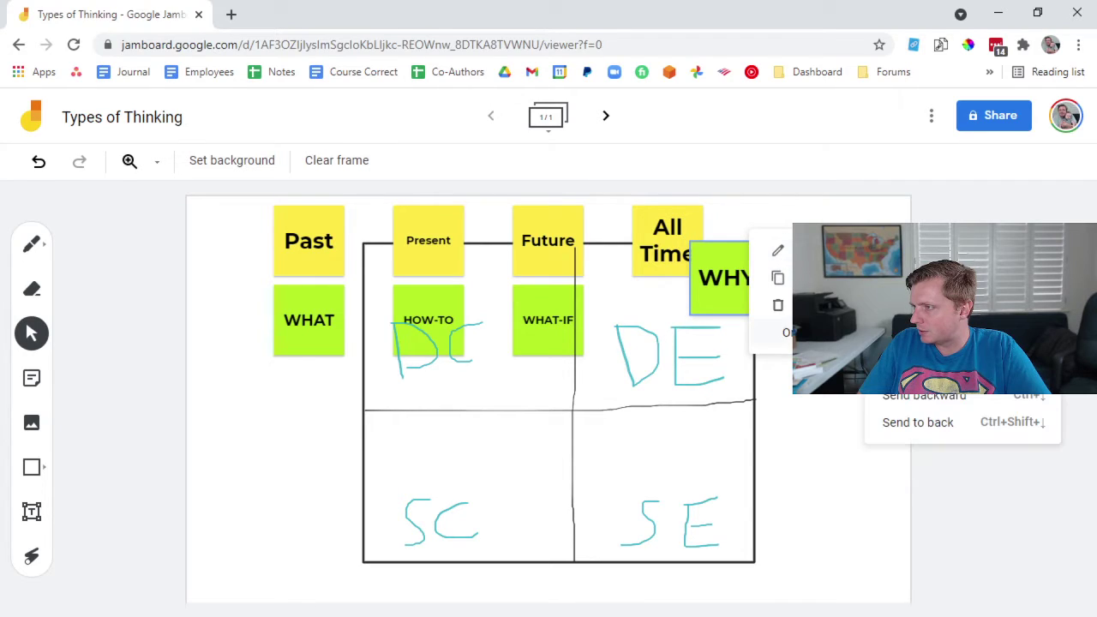
click(816, 464)
Step: Move the All Time note to the lower-right corner of the SE quadrant and the WHAT-IF note to its lower-left corner
drag(674, 252, 723, 536)
click(429, 304)
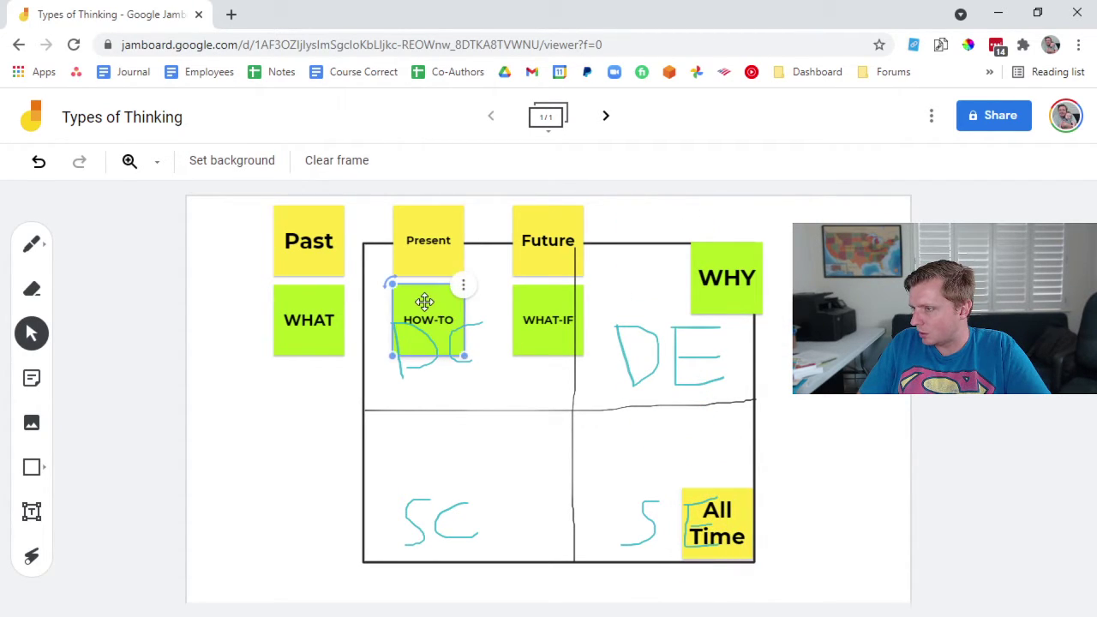
drag(536, 311, 602, 508)
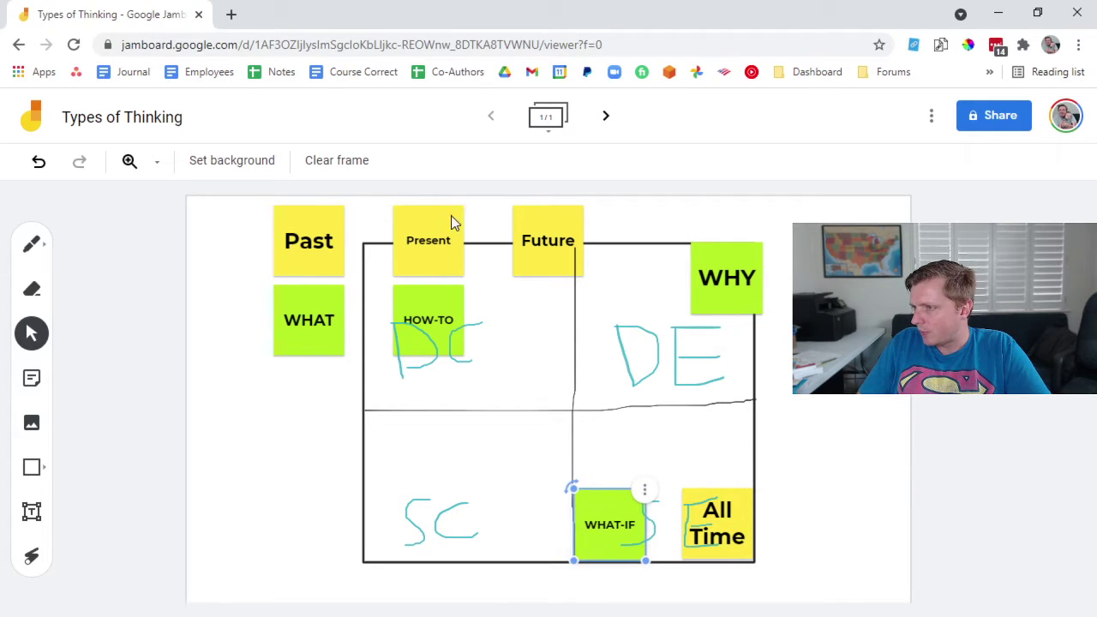
Step: Move the Past note to the upper-left corner of the DC quadrant and the Future note to the upper left of the SC quadrant
drag(312, 216, 407, 266)
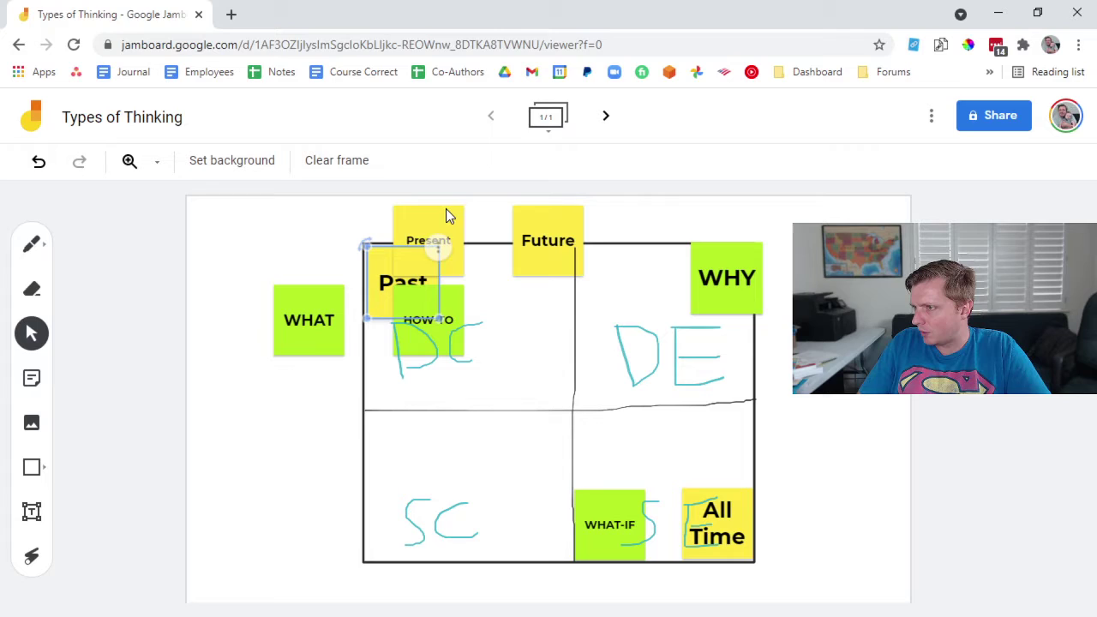
click(535, 224)
drag(536, 224, 402, 436)
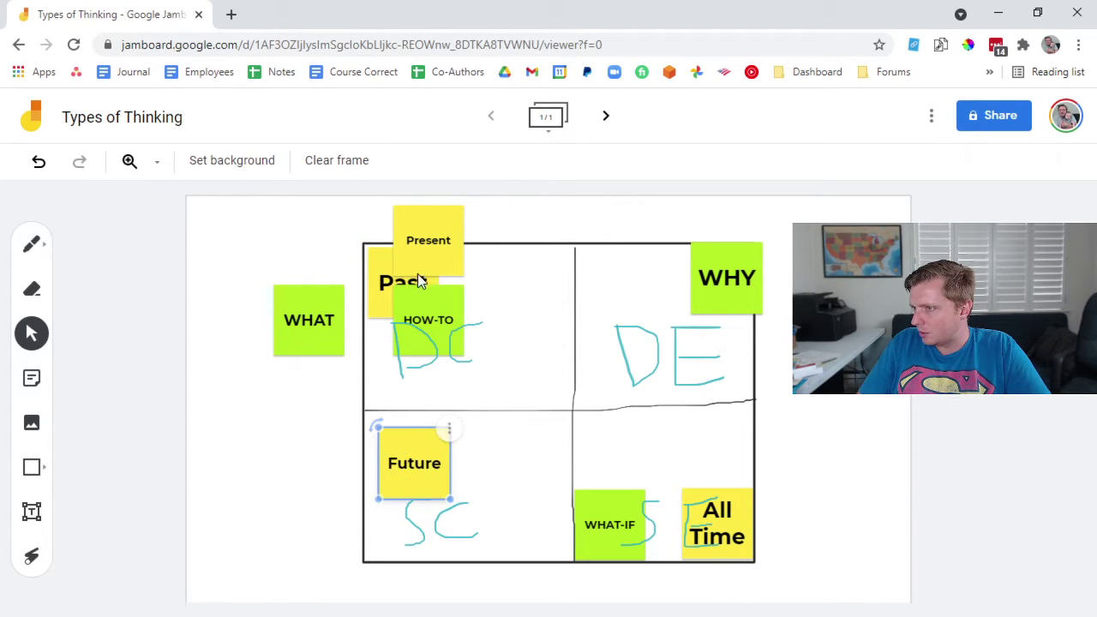